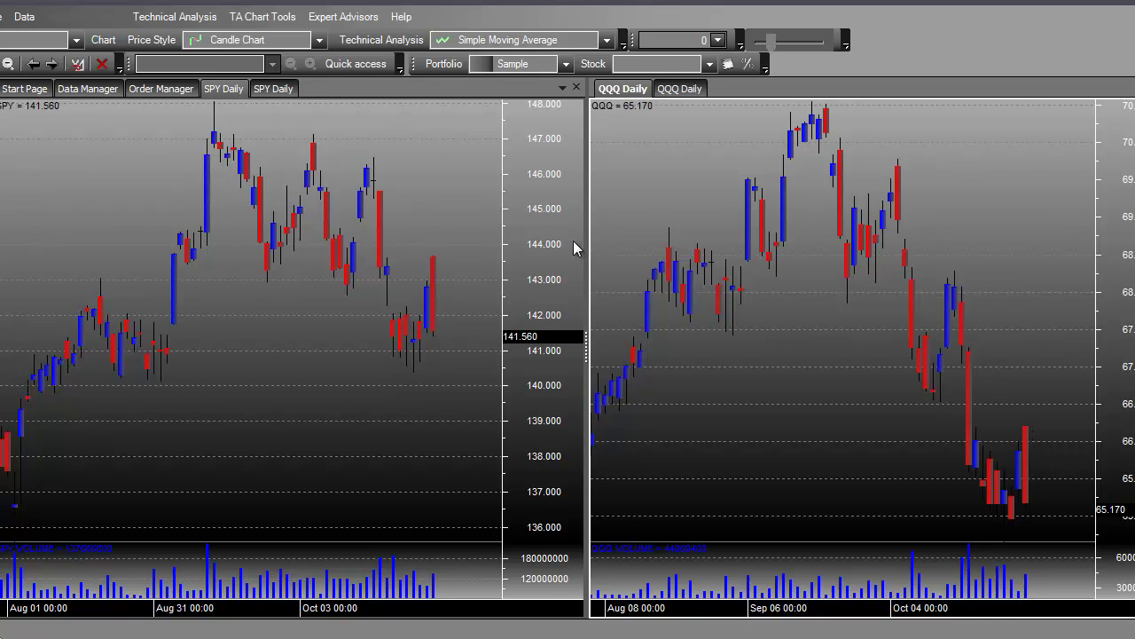
Show the SPY point-and-figure chart and add a horizontal support line at the 143 O box.
{"action": "left_click", "coordinate": [272, 87]}
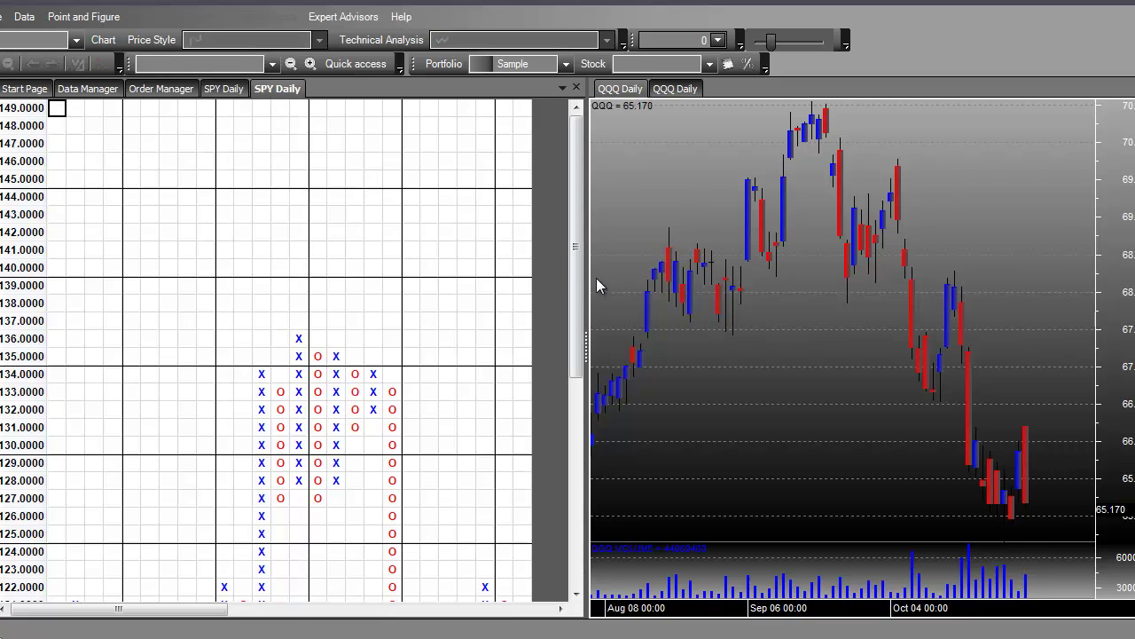
{"action": "left_click_drag", "start_coordinate": [577, 278], "coordinate": [576, 490]}
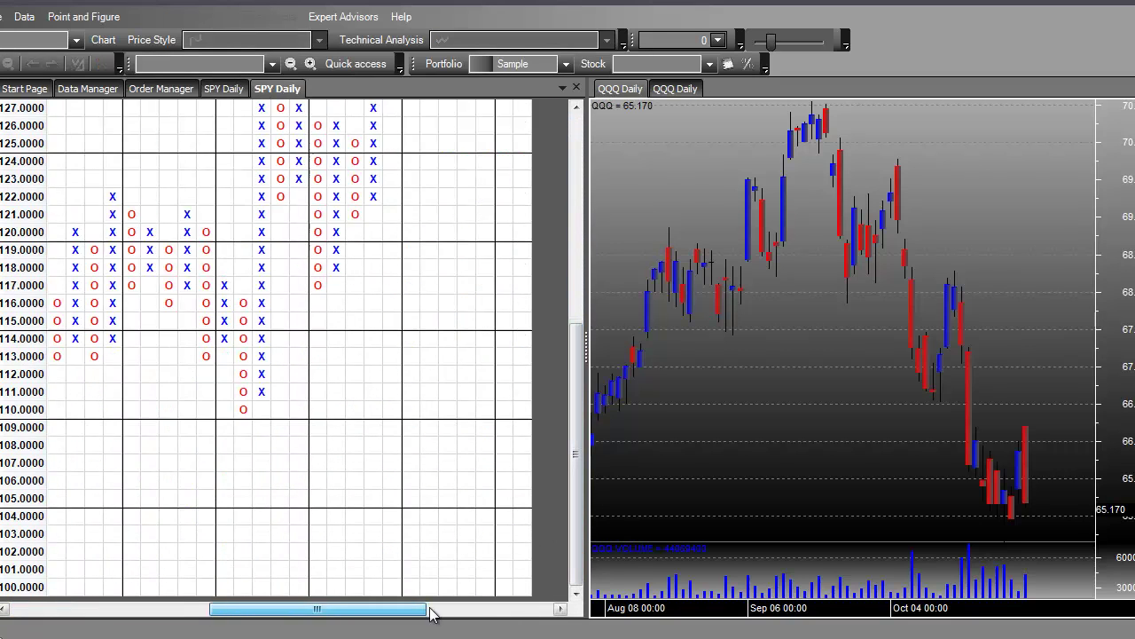
{"action": "left_click_drag", "start_coordinate": [431, 614], "coordinate": [554, 612]}
{"action": "mouse_move", "coordinate": [578, 484]}
{"action": "left_mouse_down"}
{"action": "mouse_move", "coordinate": [597, 267]}
{"action": "mouse_move", "coordinate": [570, 236]}
{"action": "left_mouse_up"}
{"action": "left_click_drag", "start_coordinate": [476, 610], "coordinate": [428, 612]}
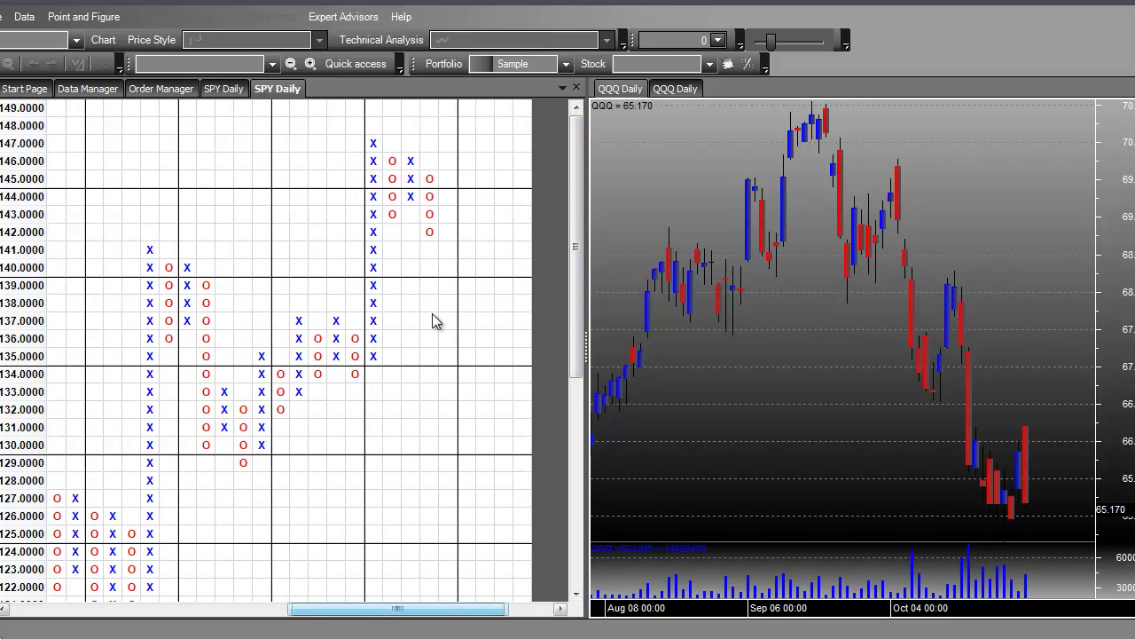
{"action": "left_click_drag", "start_coordinate": [384, 225], "coordinate": [420, 240]}
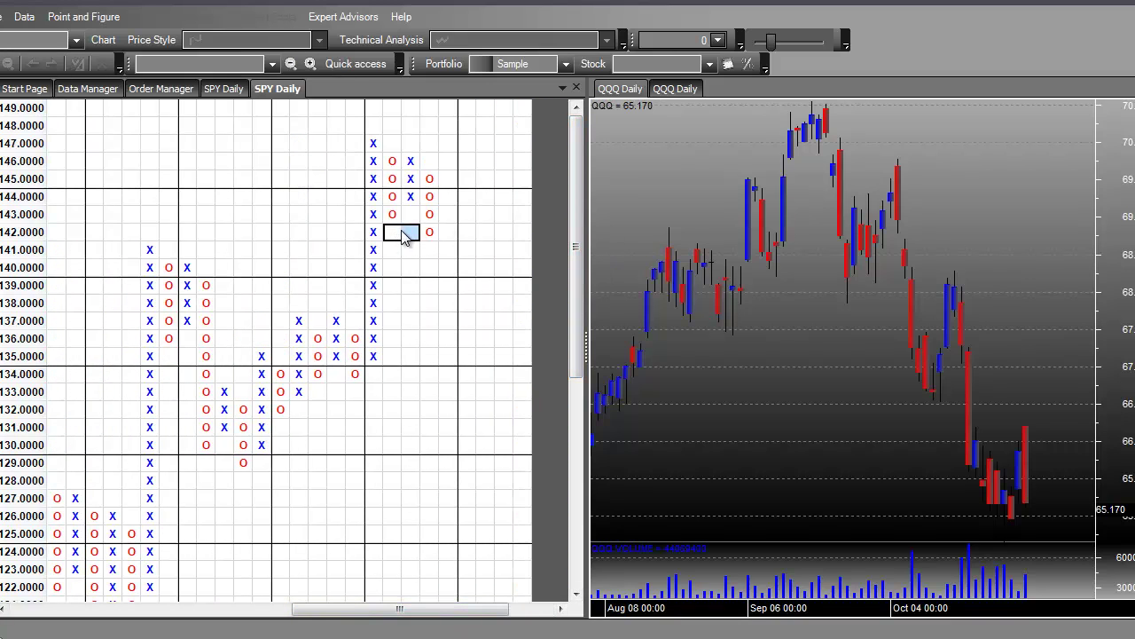
{"action": "left_click", "coordinate": [392, 217]}
{"action": "right_click", "coordinate": [390, 216]}
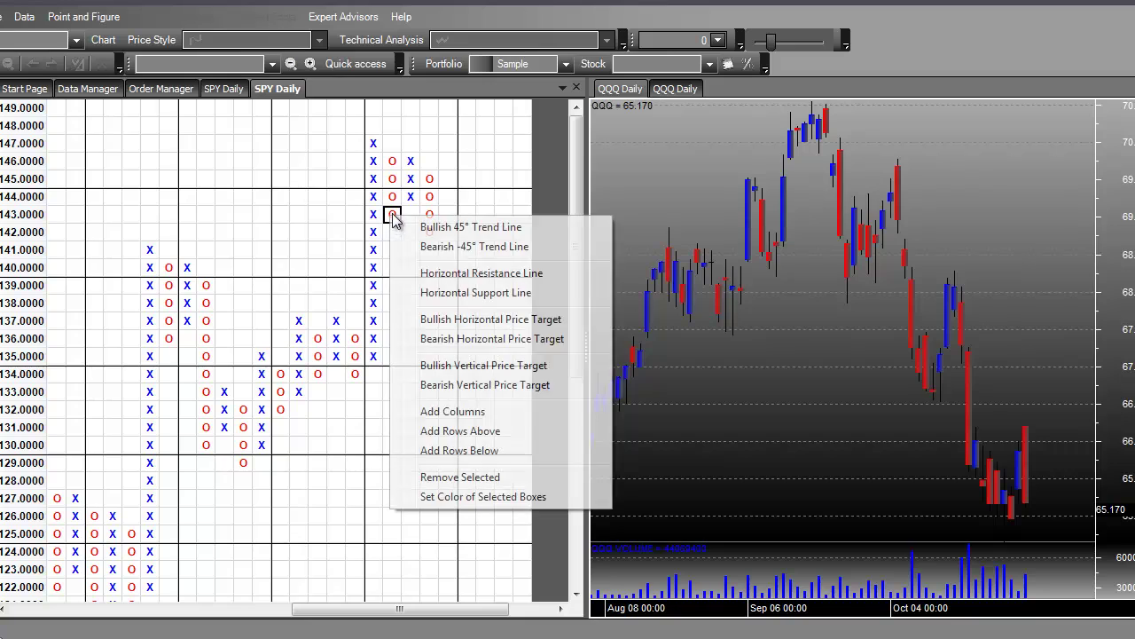
{"action": "left_click", "coordinate": [507, 298]}
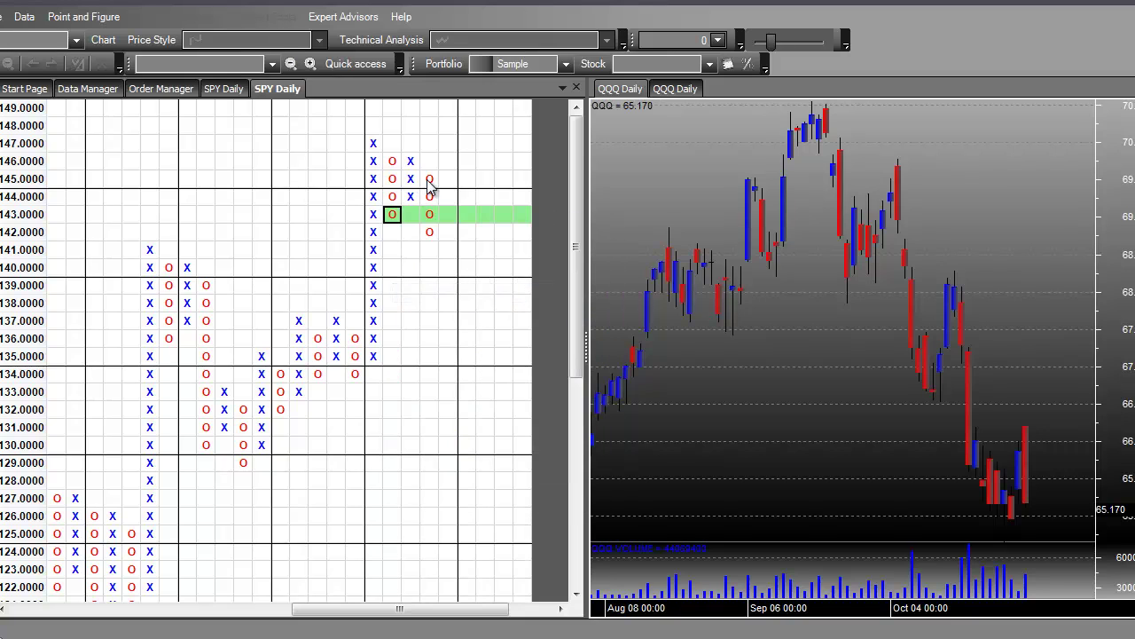
Select a run of cells along the 142 row of the SPY chart.
{"action": "left_click_drag", "start_coordinate": [429, 180], "coordinate": [431, 232]}
{"action": "left_click", "coordinate": [434, 293]}
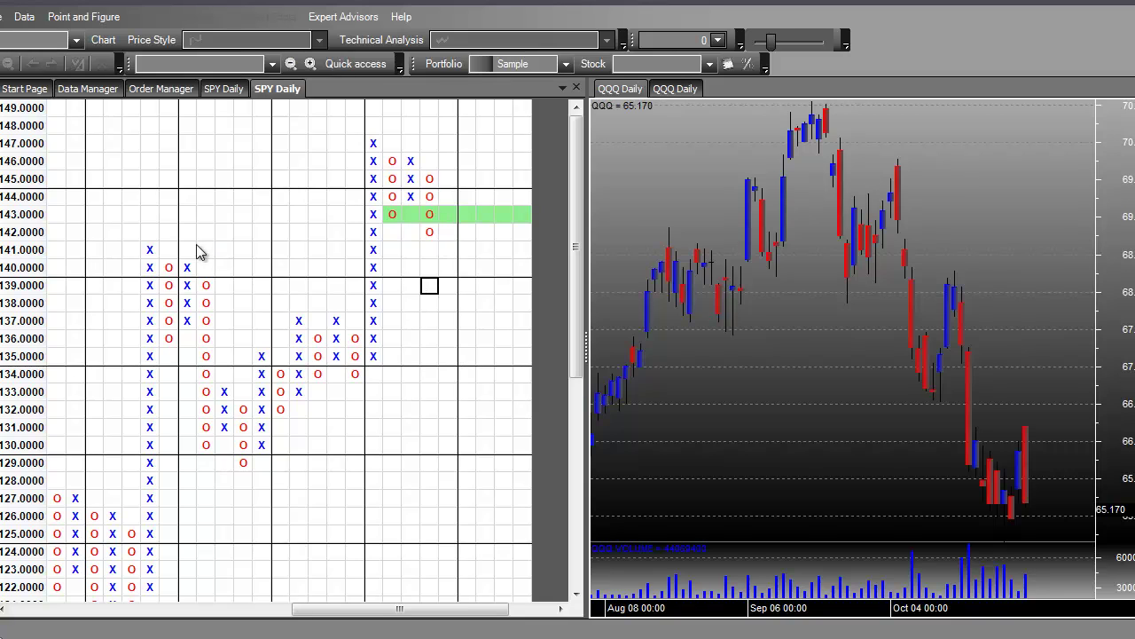
{"action": "left_click", "coordinate": [150, 237]}
{"action": "left_click_drag", "start_coordinate": [152, 247], "coordinate": [499, 246]}
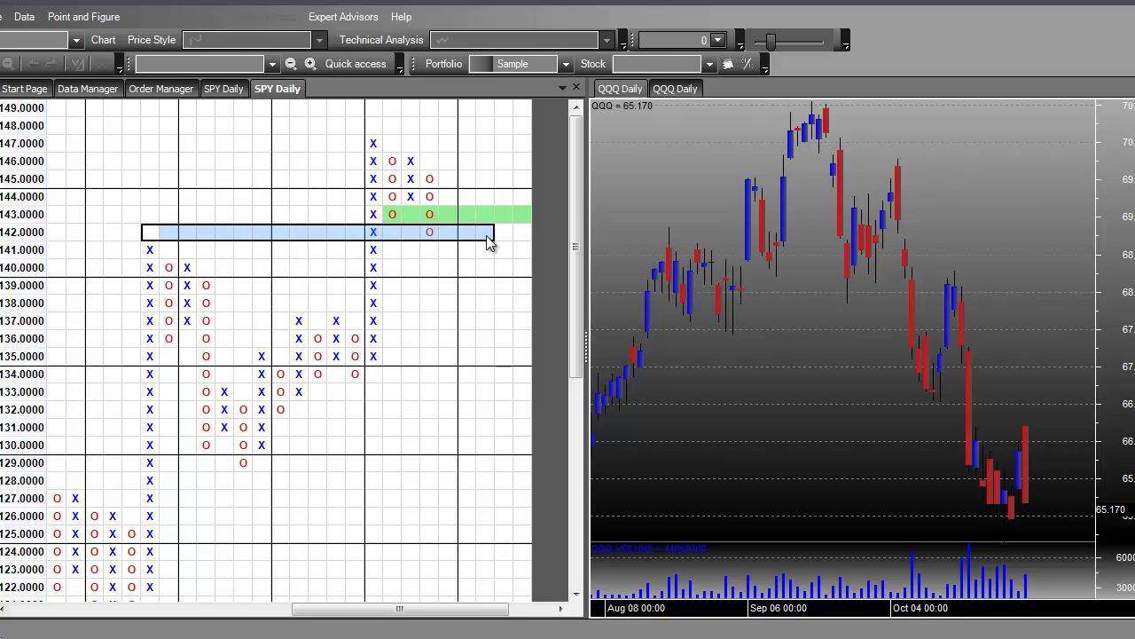
Select rows 142–143 on the SPY chart and show QQQ as a daily point-and-figure chart.
{"action": "left_click", "coordinate": [430, 234]}
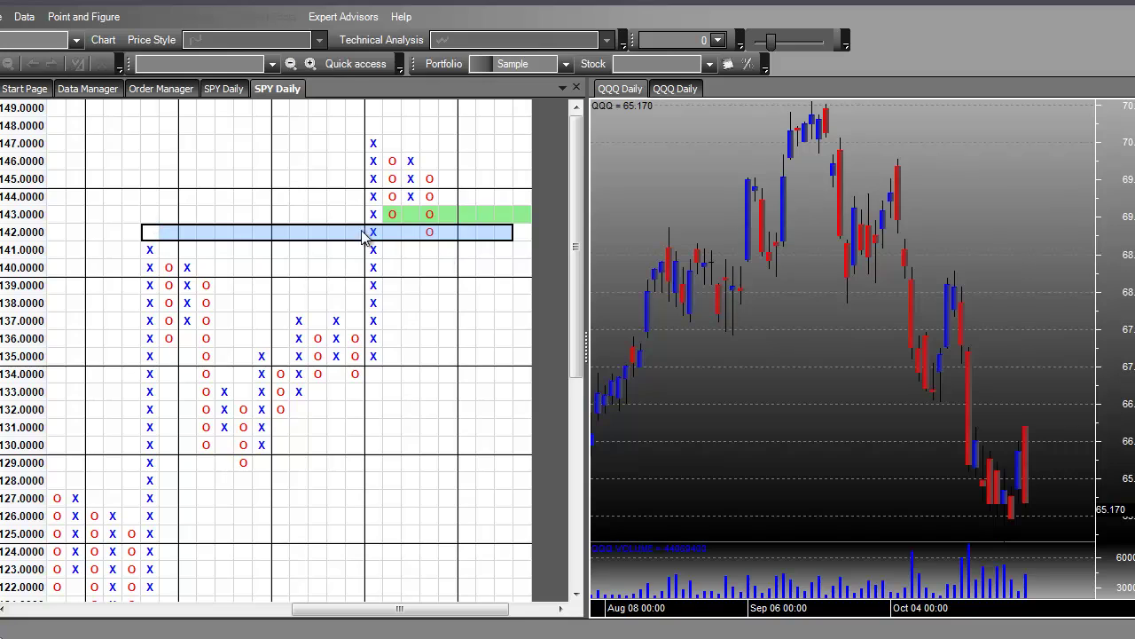
{"action": "left_click", "coordinate": [278, 217]}
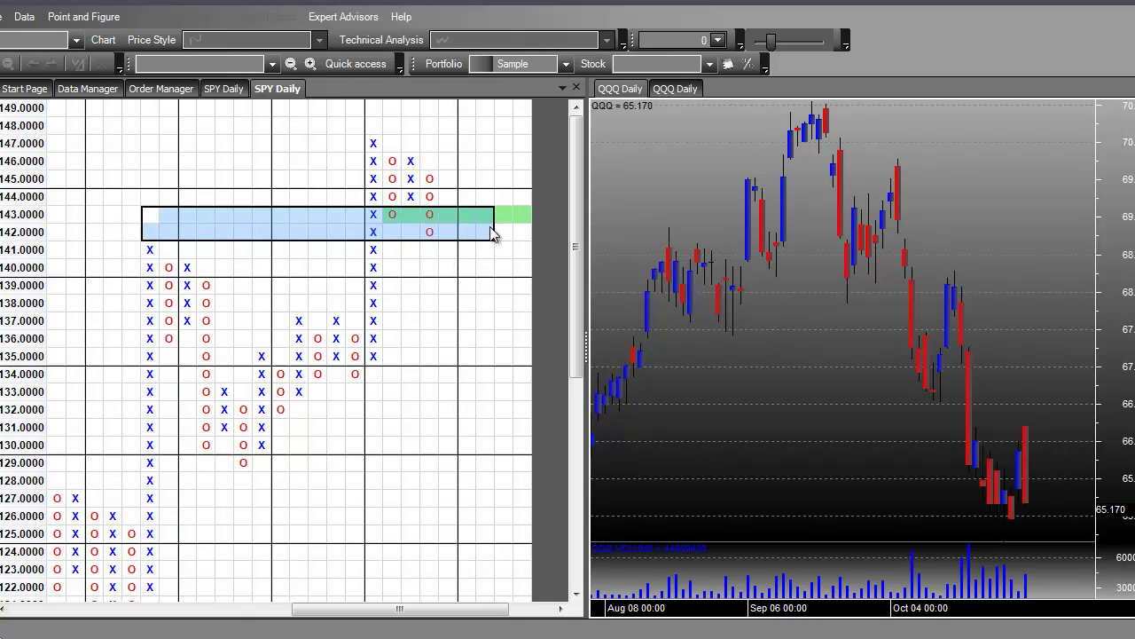
{"action": "left_click_drag", "start_coordinate": [462, 611], "coordinate": [533, 611]}
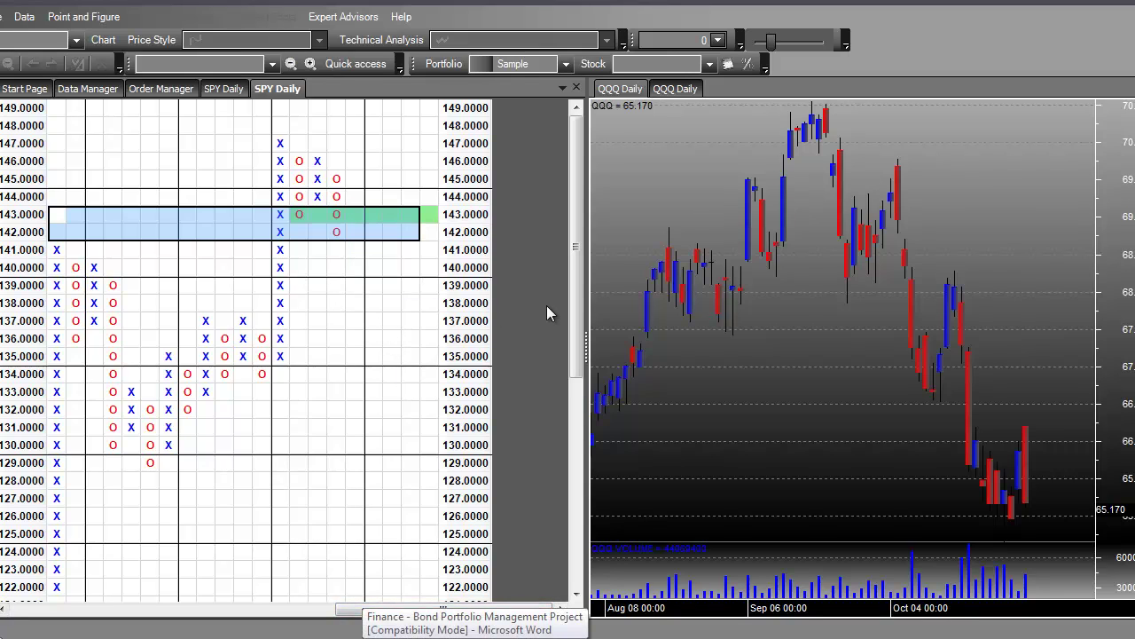
{"action": "left_click", "coordinate": [676, 88]}
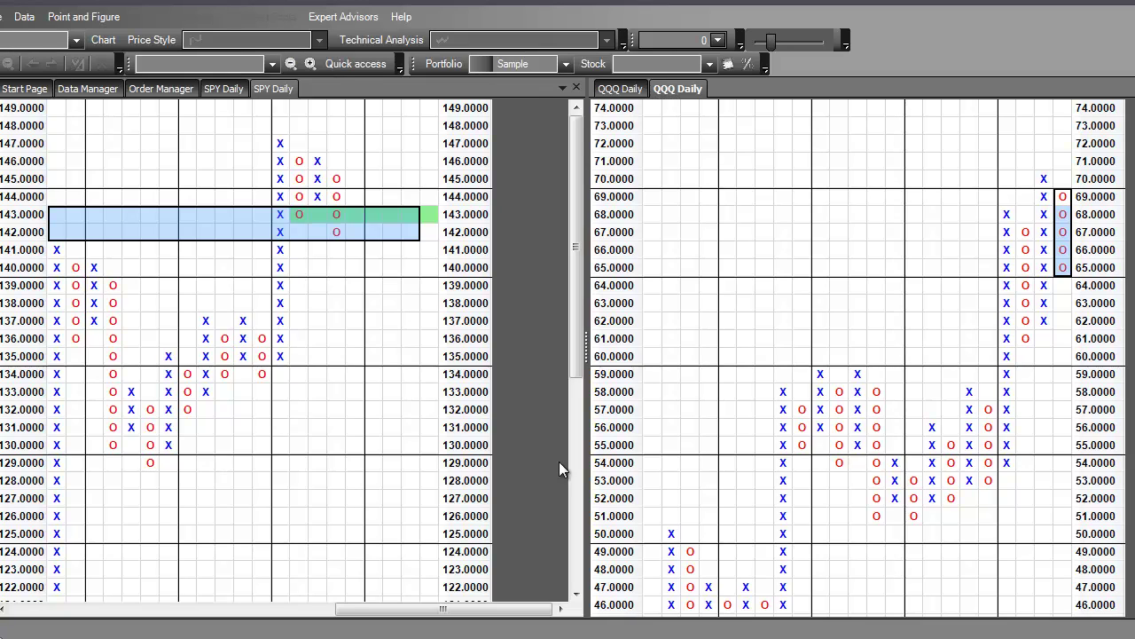
Switch QQQ back to its daily candlestick tab and select only the 142.0000 row on SPY.
{"action": "left_click", "coordinate": [621, 90]}
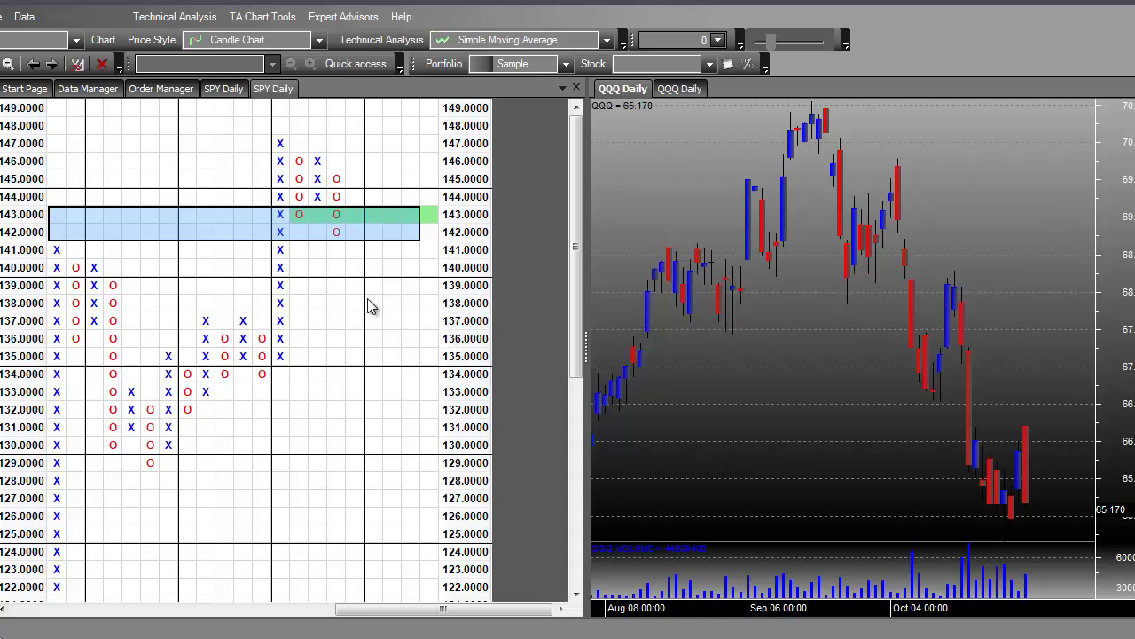
{"action": "left_click_drag", "start_coordinate": [56, 233], "coordinate": [339, 234]}
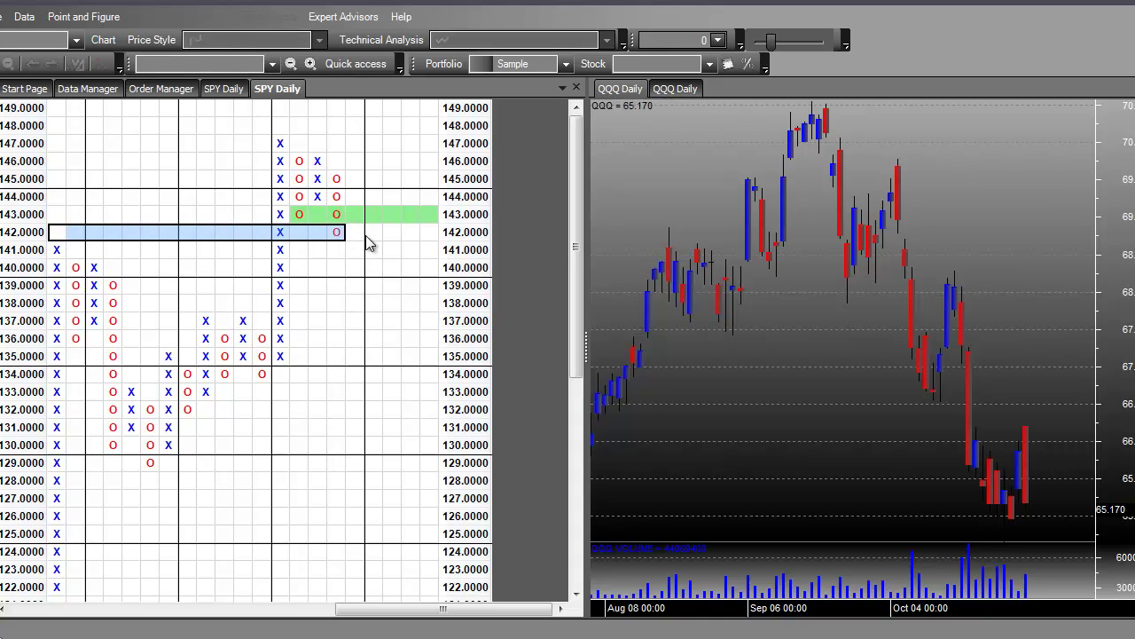